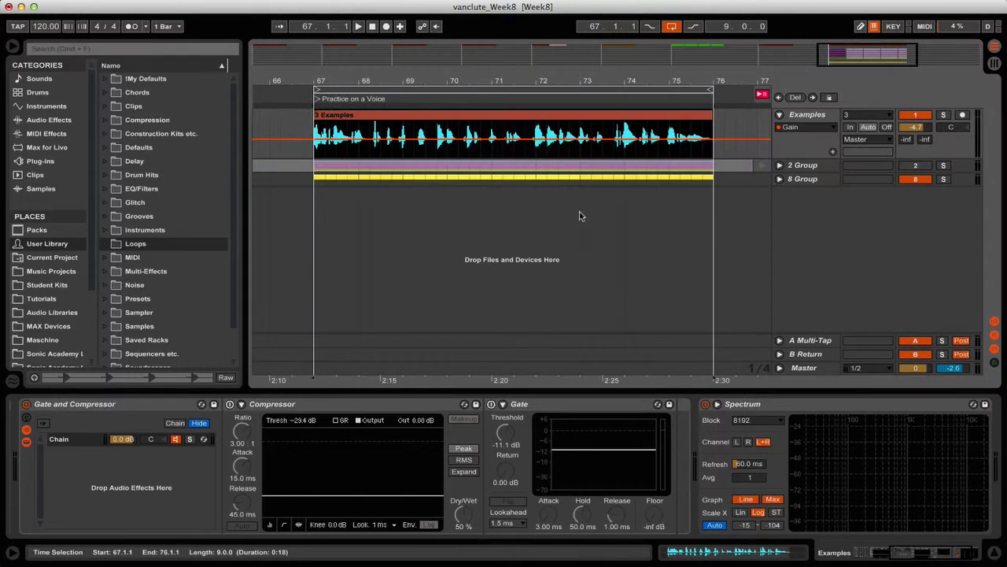
Turn on the Gate and Compressor devices on the Examples track while the voice loop plays.
key(shift+Tab)
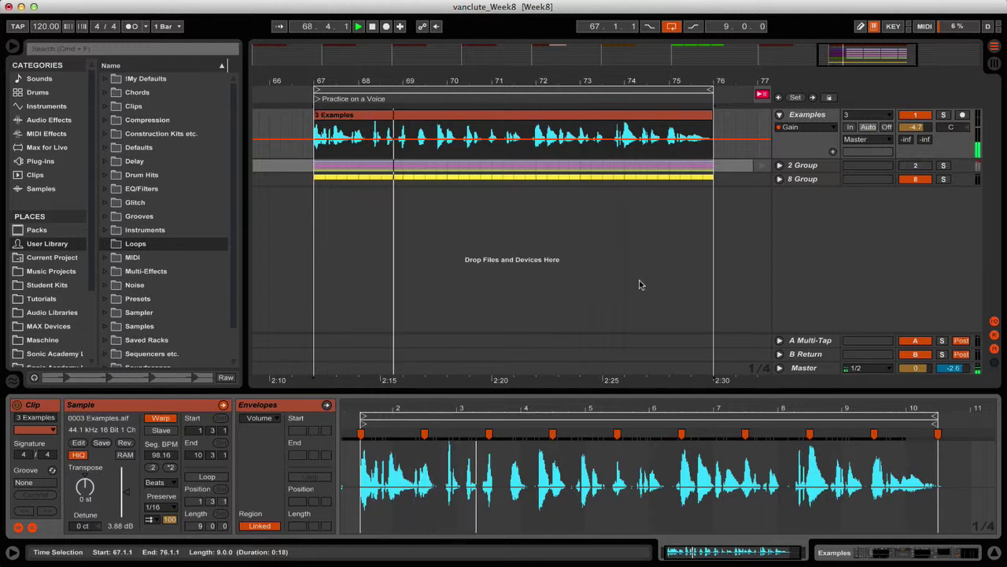
key(shift+Tab)
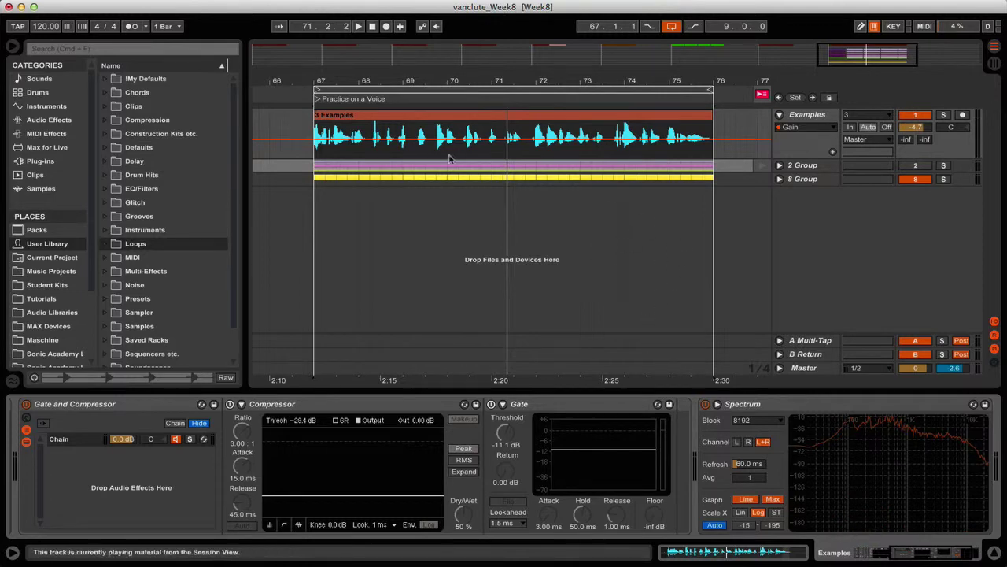
click(491, 404)
key(space)
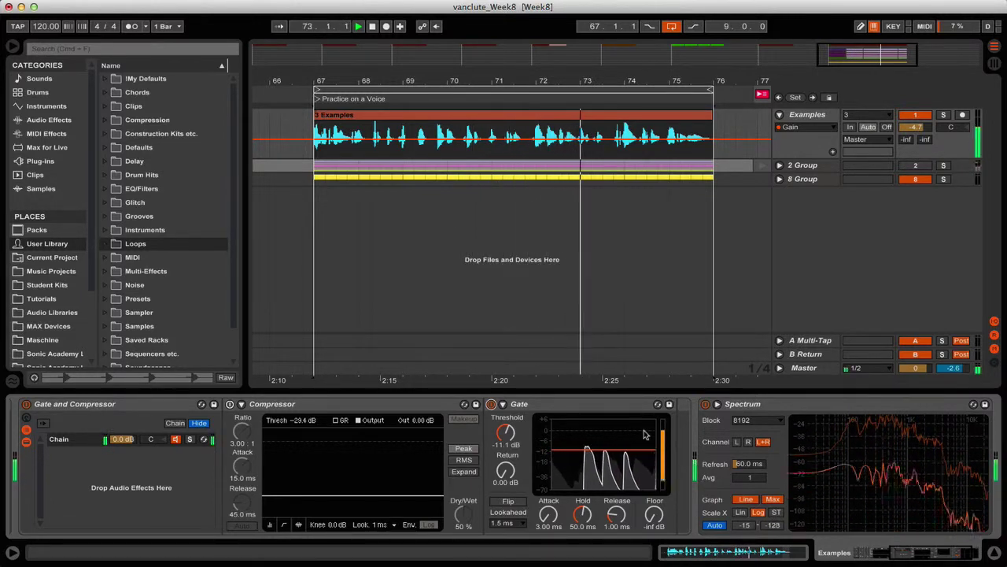
mouse_move(602, 452)
mouse_down()
mouse_move(602, 463)
mouse_move(602, 439)
mouse_move(602, 450)
mouse_up()
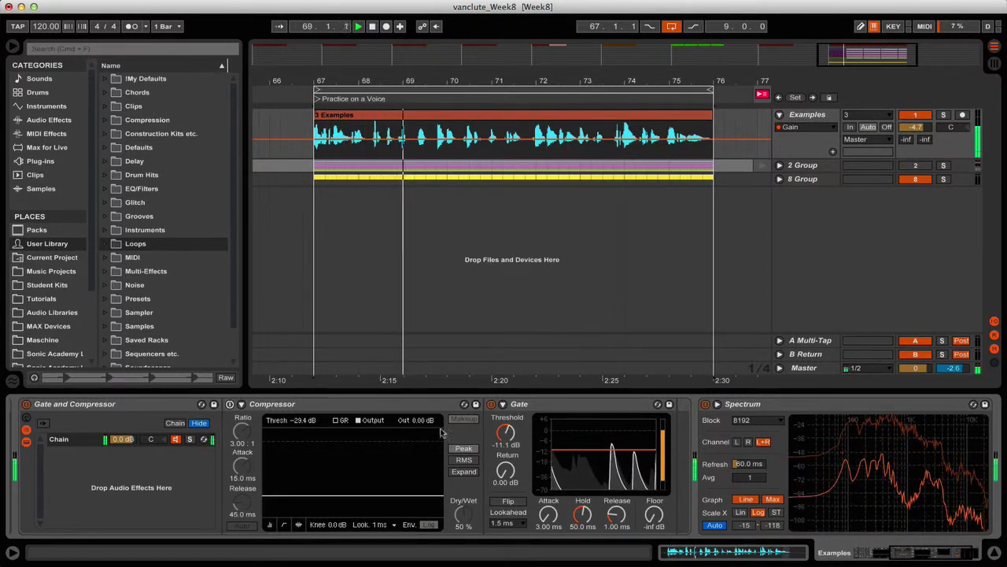
click(229, 405)
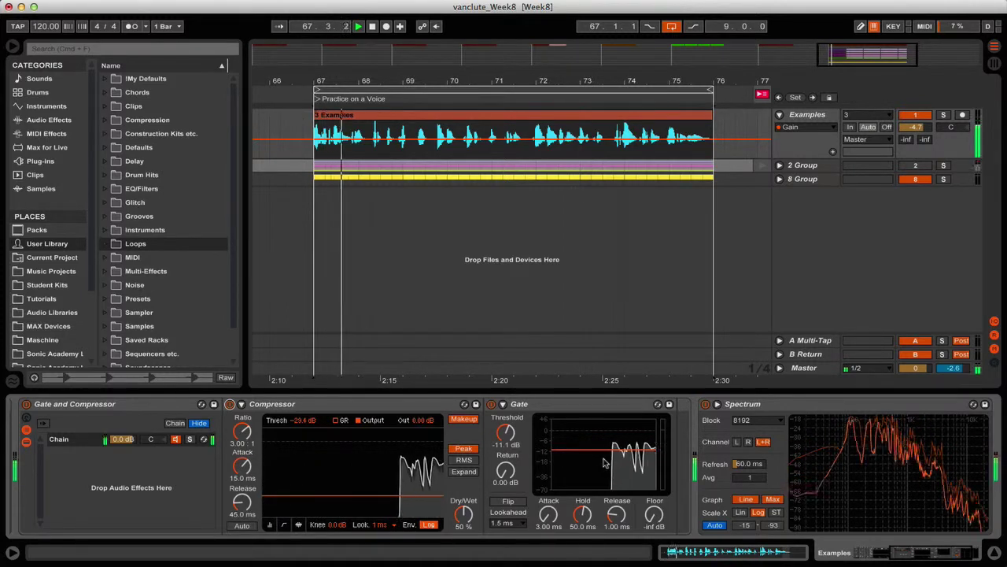
Raise the Gate's threshold to -8.31 dB.
click(505, 446)
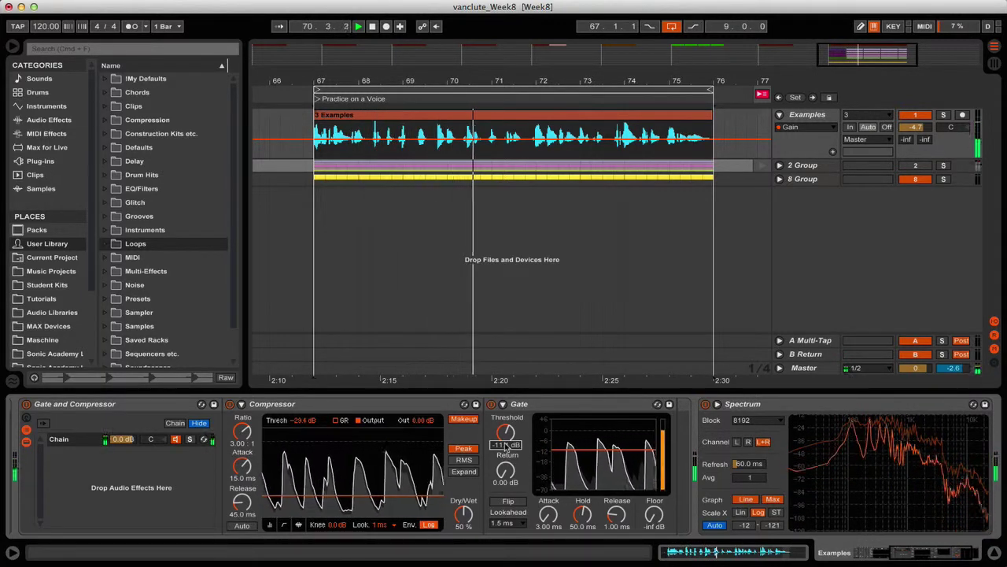
key(Up)
key(Up)
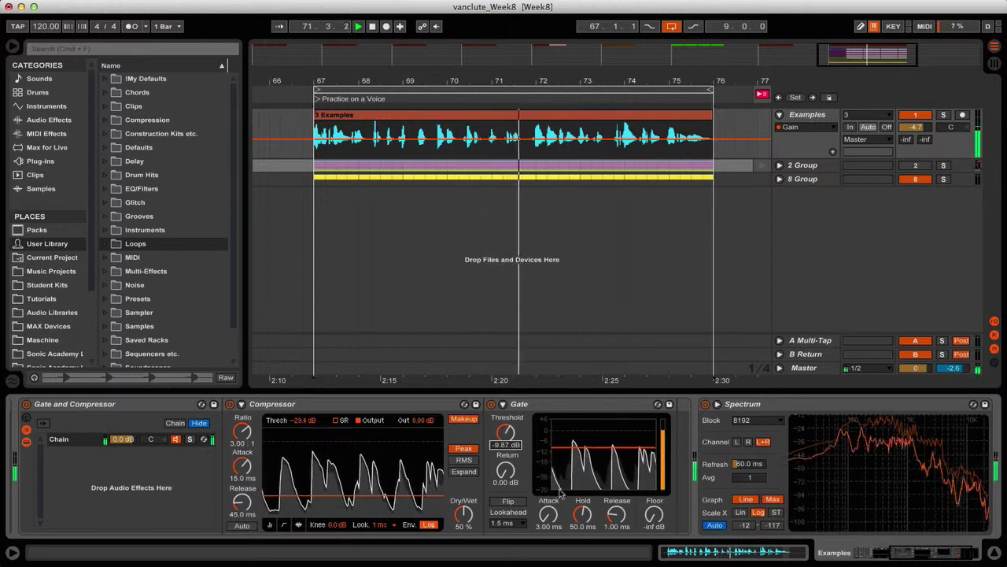
key(Up)
key(Up)
key(Up)
key(Up)
key(Up)
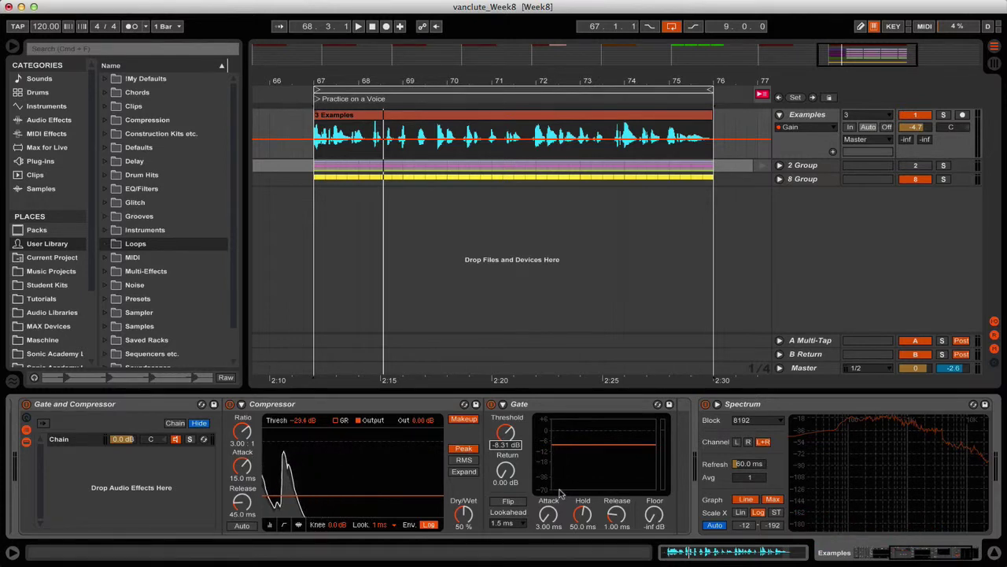
Reverse the Examples voice clip and listen to it.
key(shift+Tab)
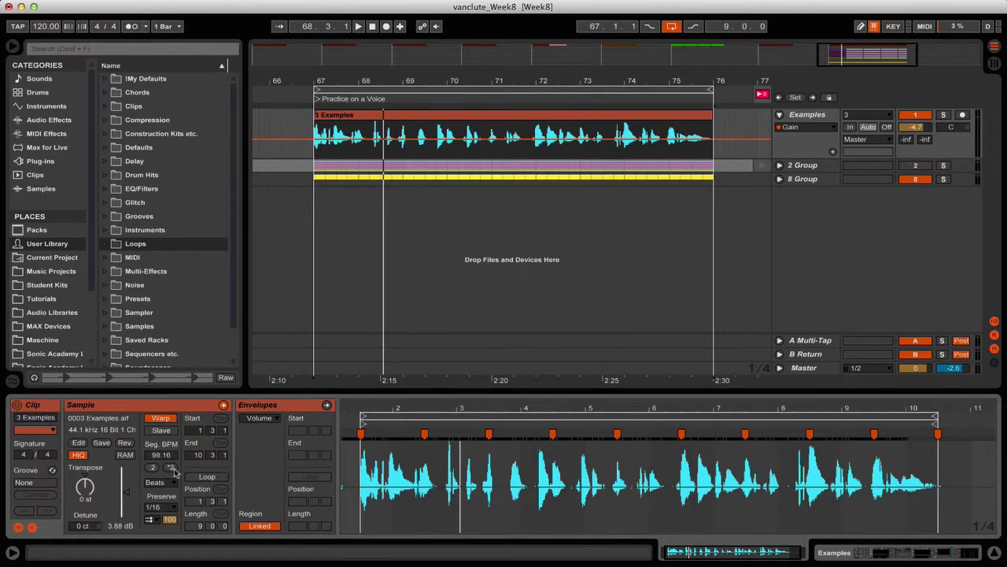
click(126, 443)
key(space)
key(space)
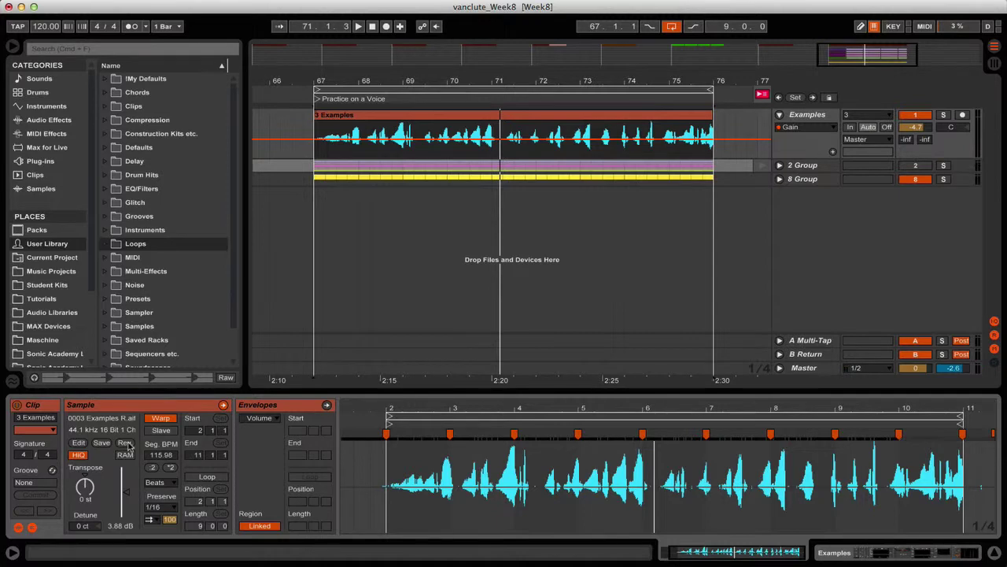
Restore the clip's original playback direction, transpose it up to 48 semitones and play it.
click(126, 443)
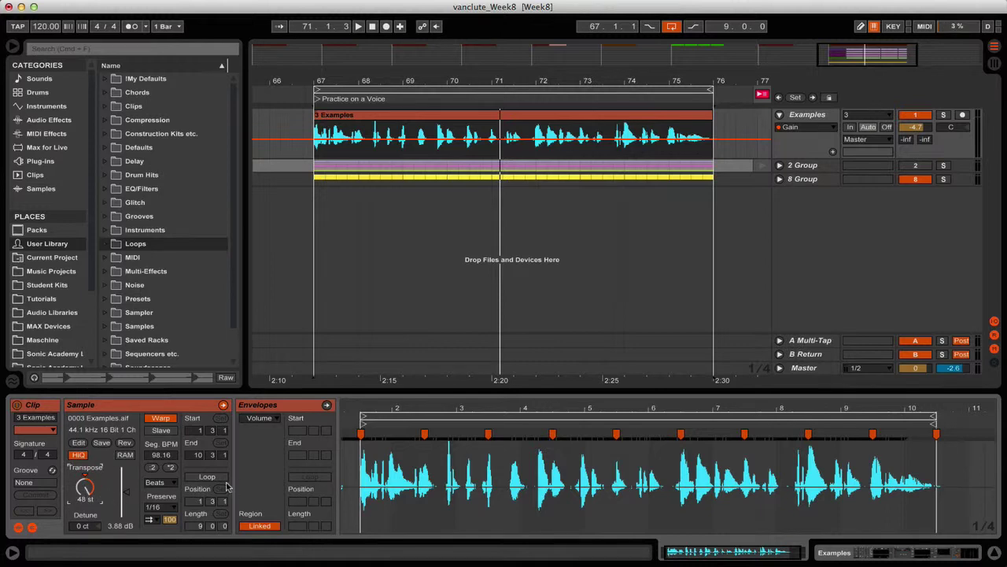
key(space)
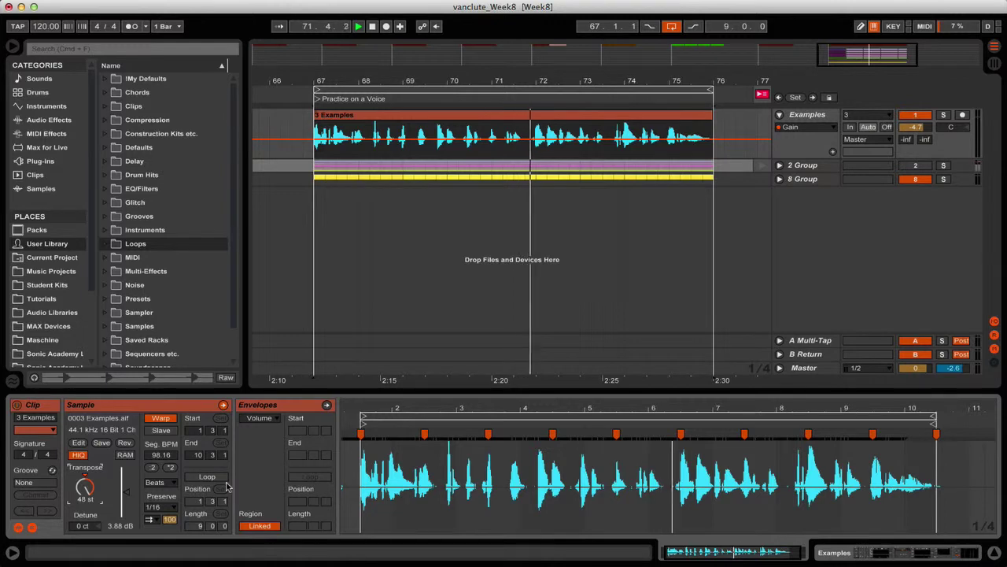
Show the devices of the A Multi-Tap return track, then turn off the LFO and collapse it.
click(813, 342)
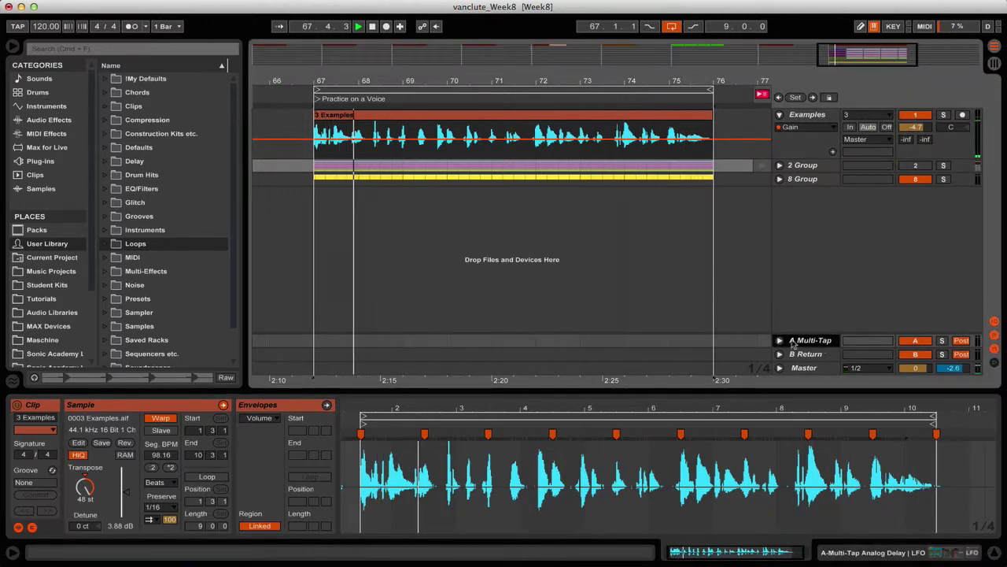
click(805, 342)
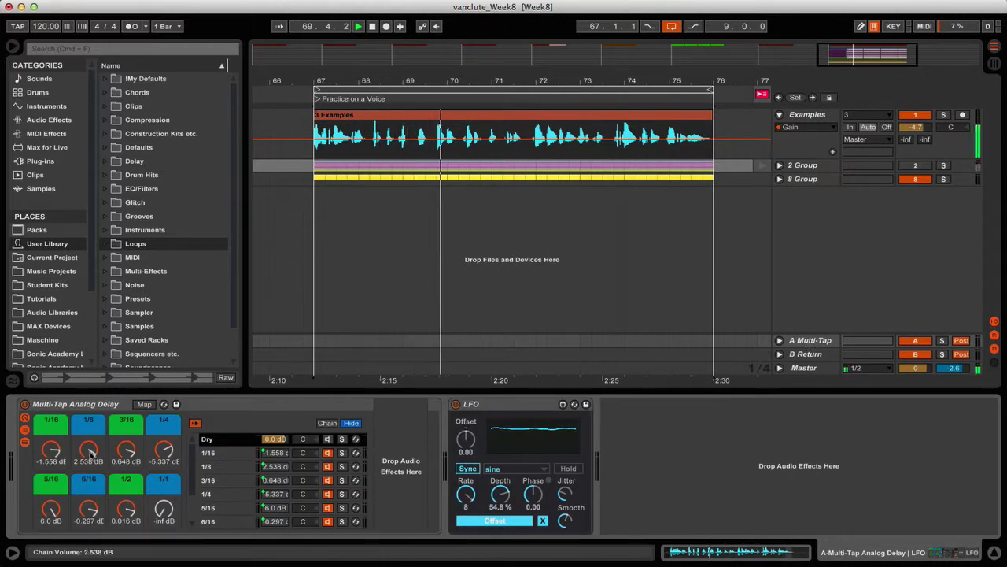
click(455, 404)
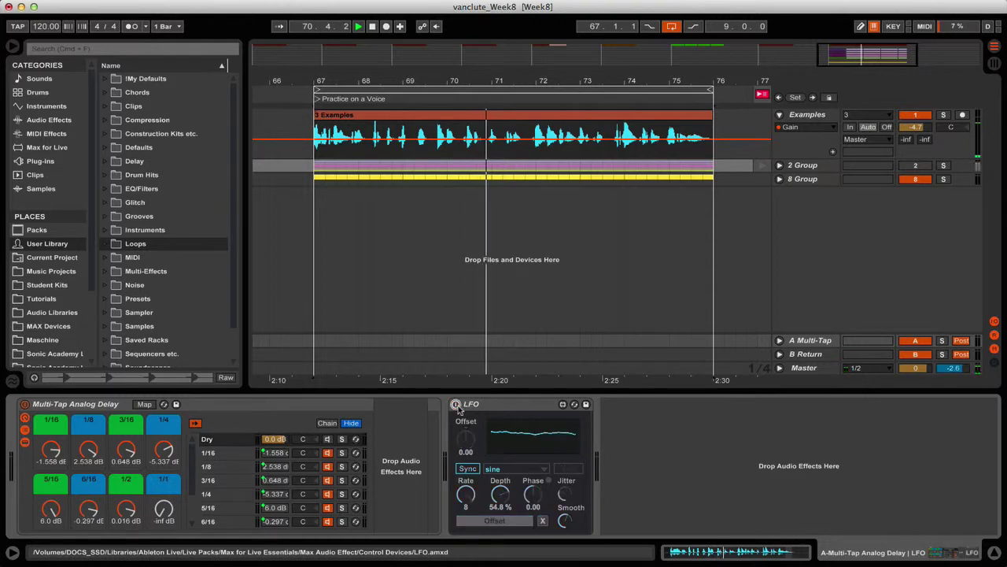
double_click(535, 404)
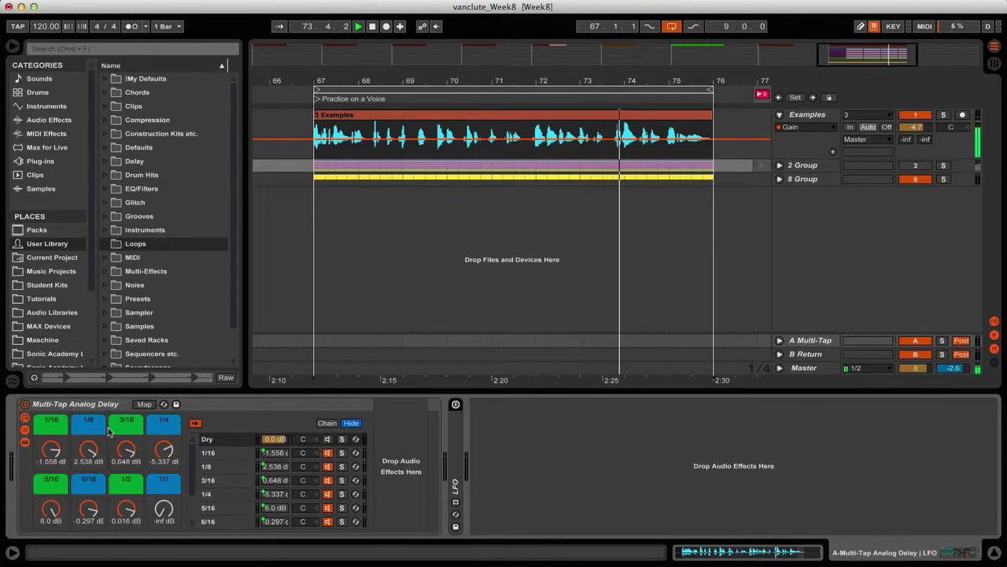
Look through the 1/16, 1/8, 3/16 and 1/4 delay chains, and raise the Examples track's send A to about -20.6 dB.
click(211, 452)
click(219, 480)
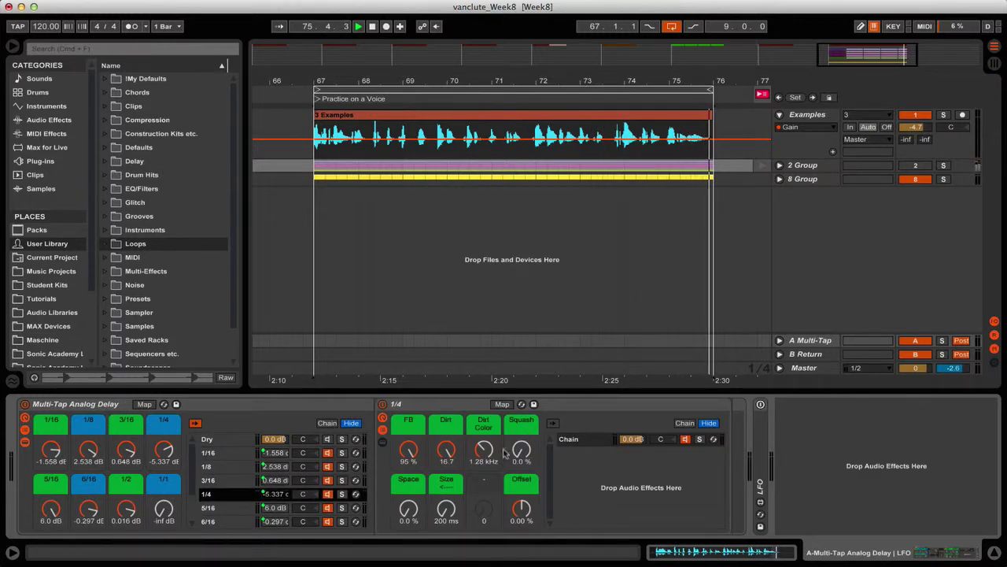
click(213, 452)
click(219, 479)
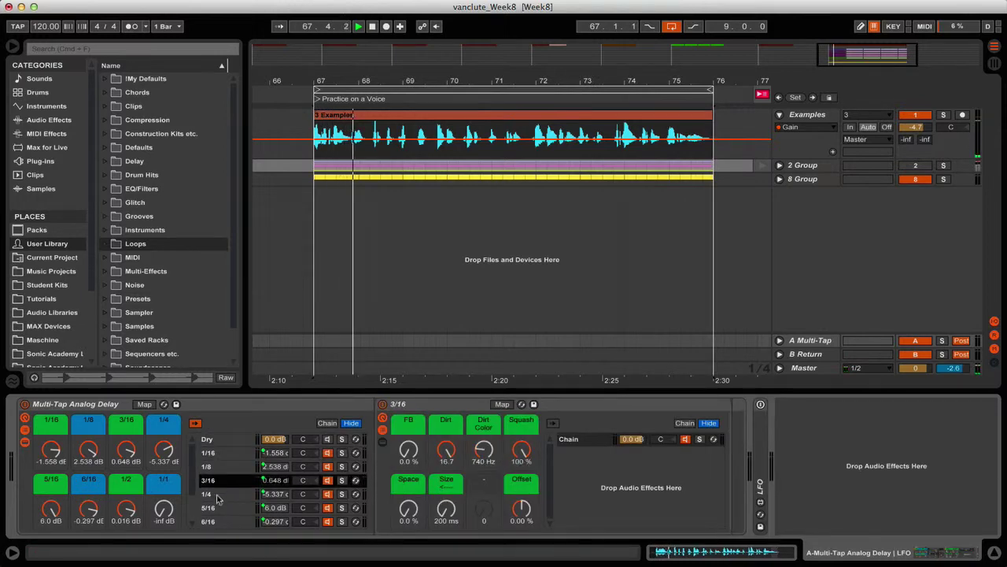
click(219, 493)
click(227, 466)
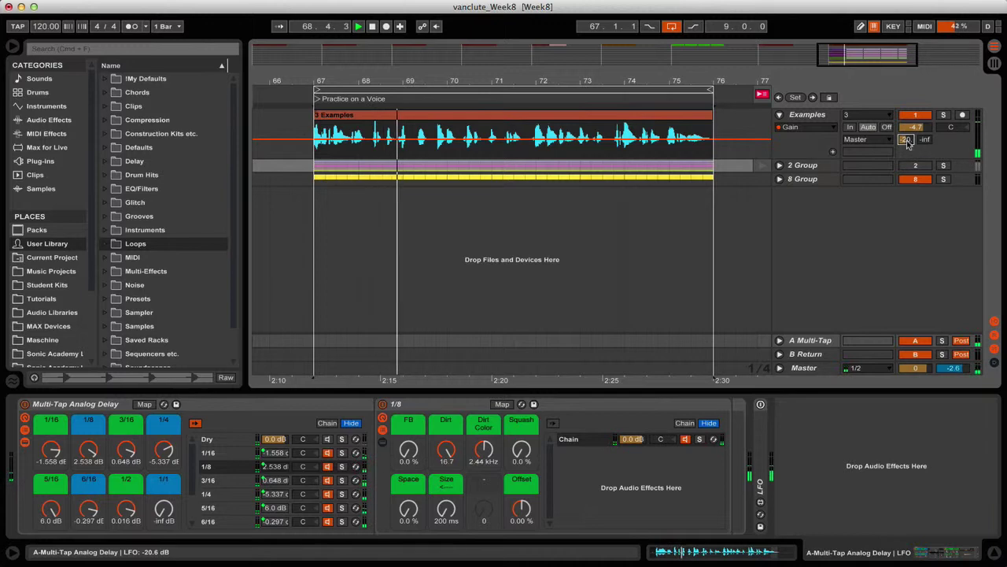
Check the 6/16, 1/2 and 1/1 chain volumes, and lower the 6/16 chain's feedback to 60%.
click(89, 509)
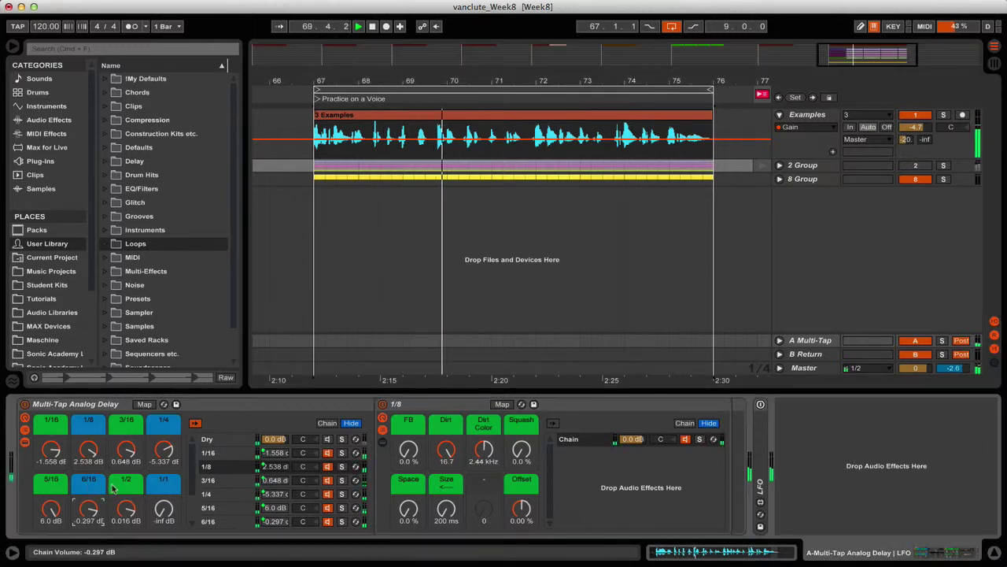
click(127, 486)
click(162, 486)
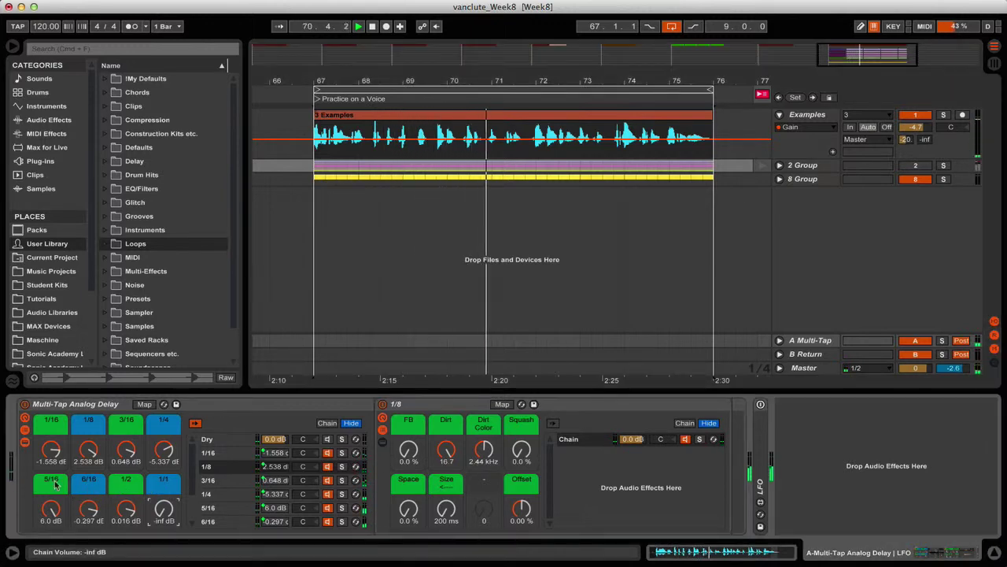
click(213, 521)
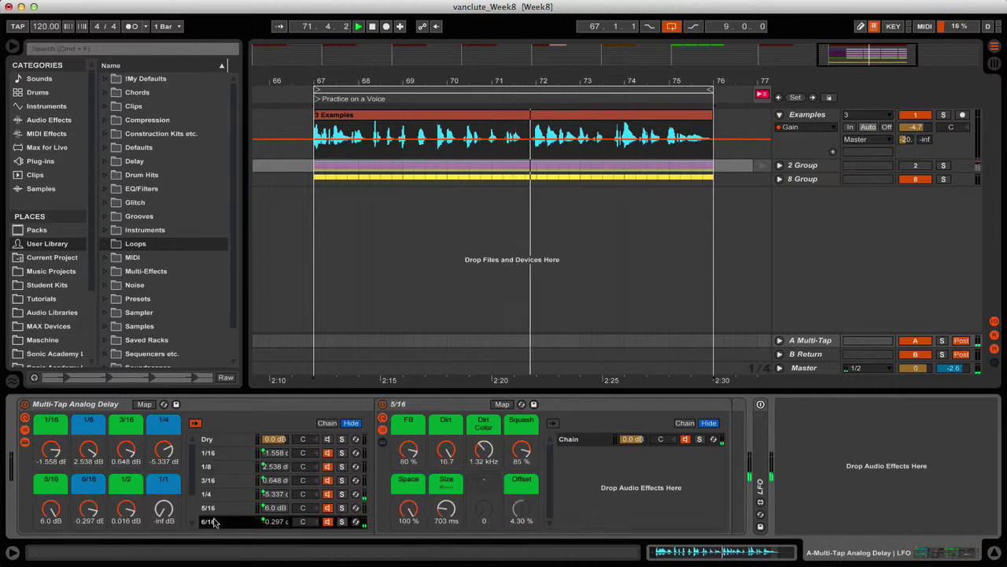
click(409, 450)
drag(408, 450, 408, 471)
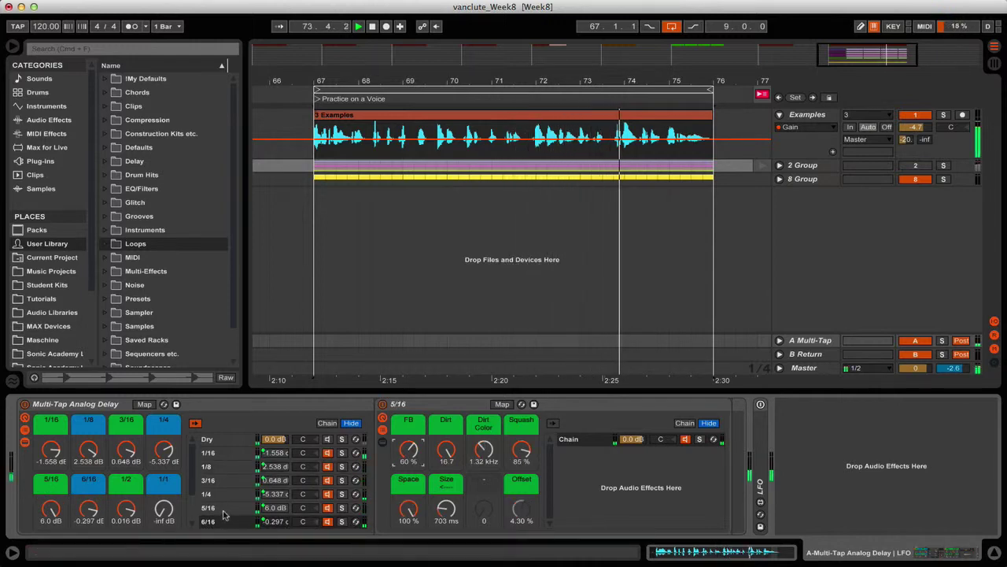
Lower the feedback of the 1/4 delay chain to 71%.
click(226, 508)
click(222, 495)
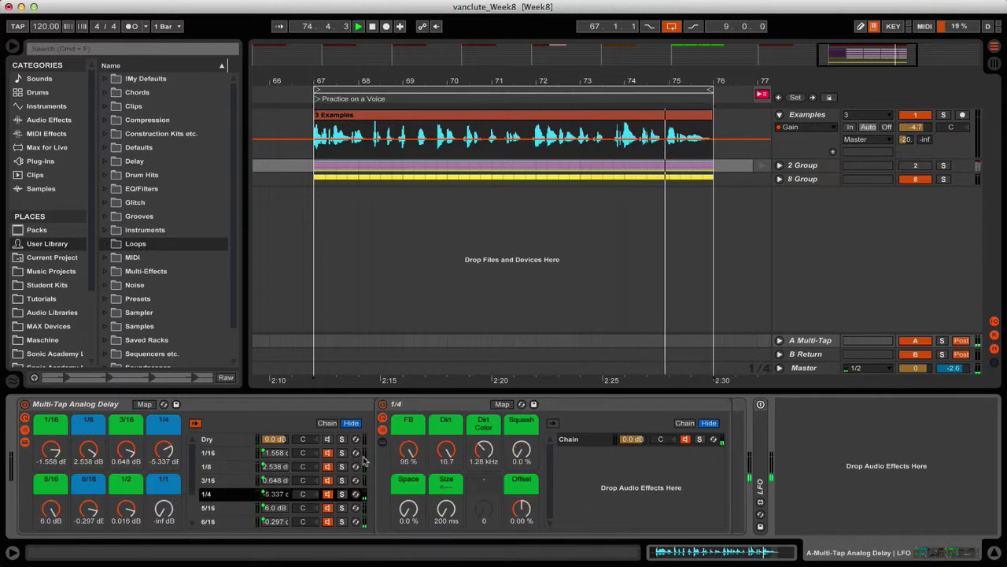
drag(410, 449, 409, 468)
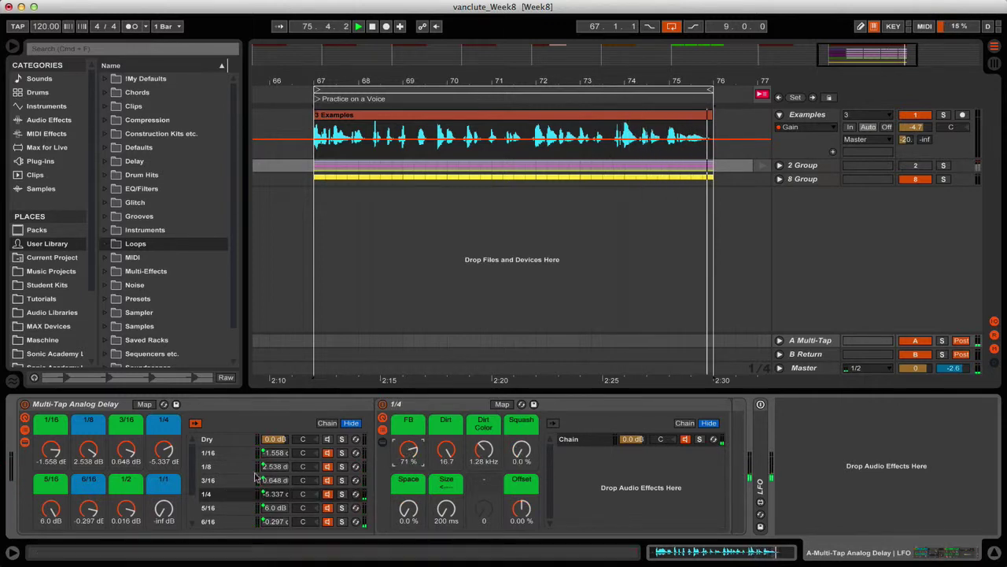
Check the 3/16, 1/8 and 1/16 chains, and raise the 6/16 chain's feedback to 73%.
click(228, 480)
click(226, 467)
click(232, 456)
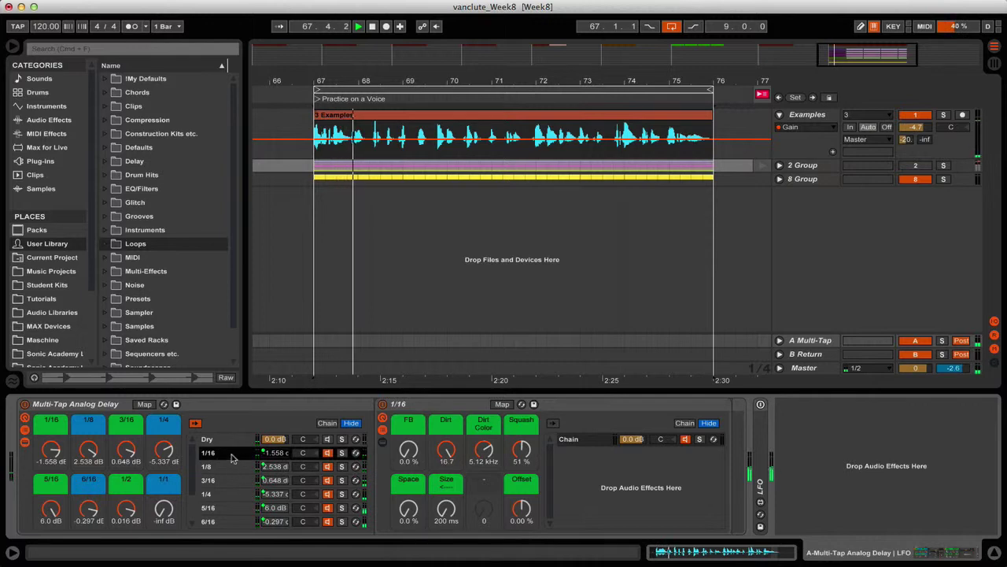
click(228, 521)
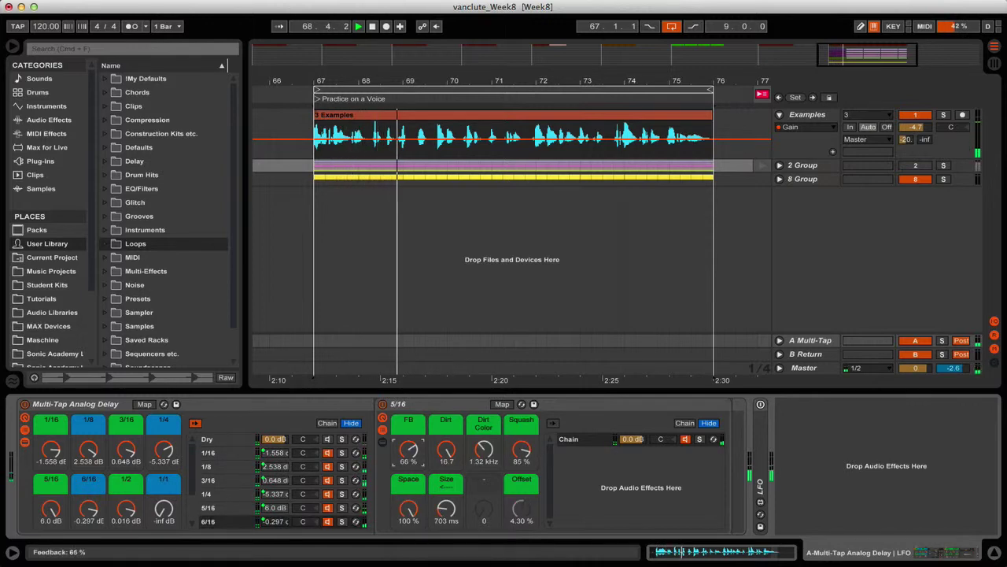
drag(411, 455, 411, 445)
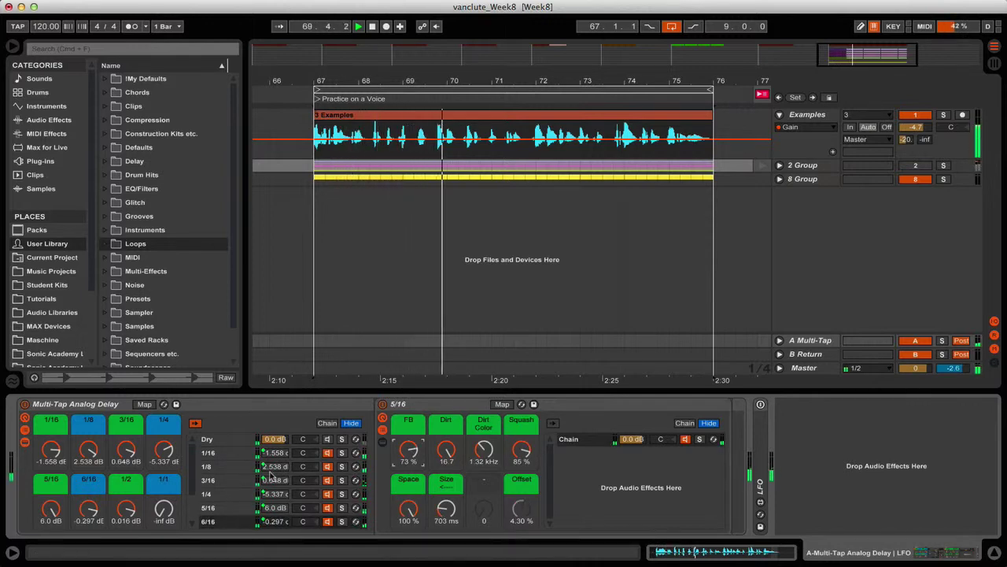
Check the 5/16 chain, and reduce the 1/4 chain's feedback to 41%.
click(225, 508)
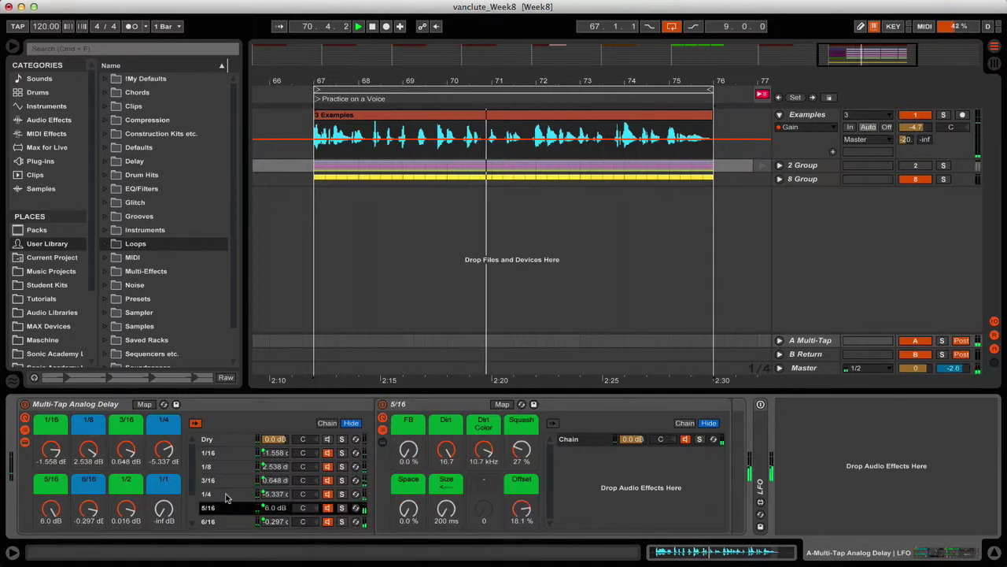
click(226, 495)
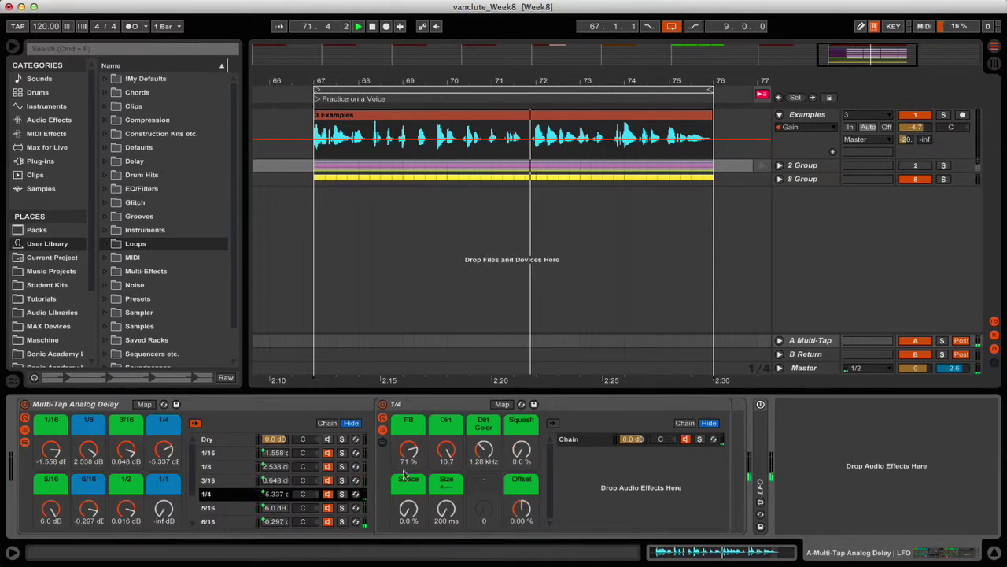
drag(409, 449, 408, 461)
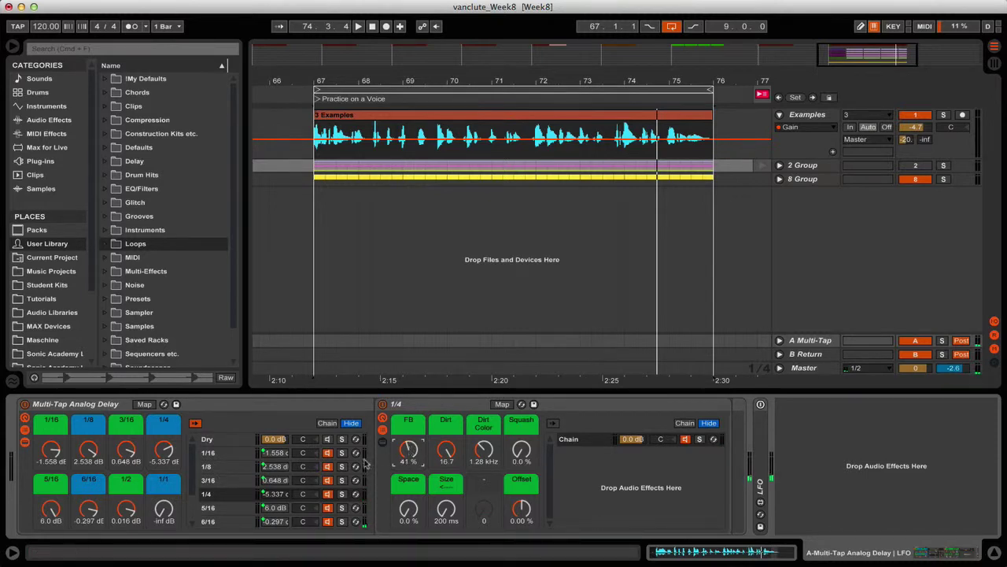
Set the 6/16 chain's feedback to 58% and Space to 79%, and reselect the 1/4 chain.
click(232, 523)
click(411, 448)
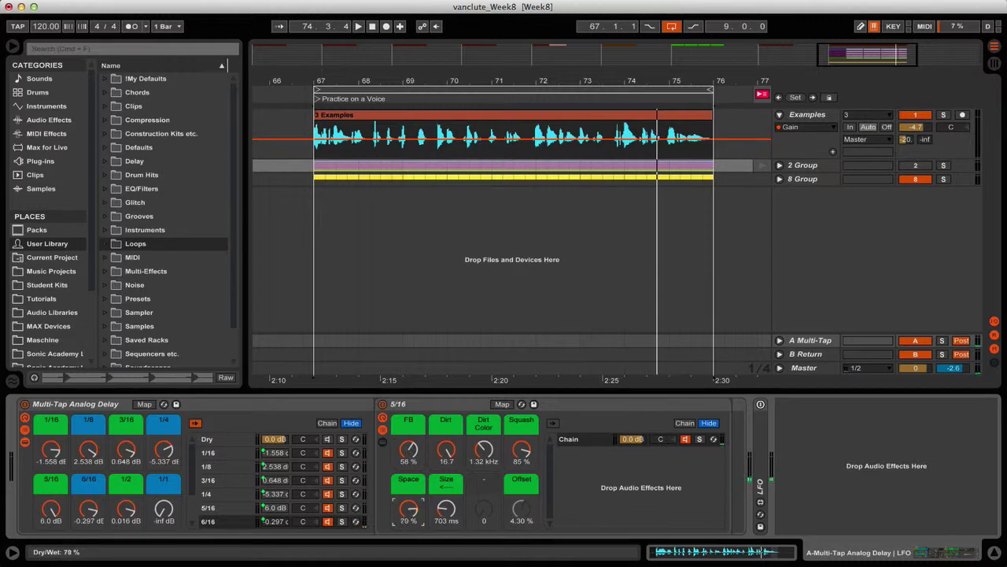
click(229, 496)
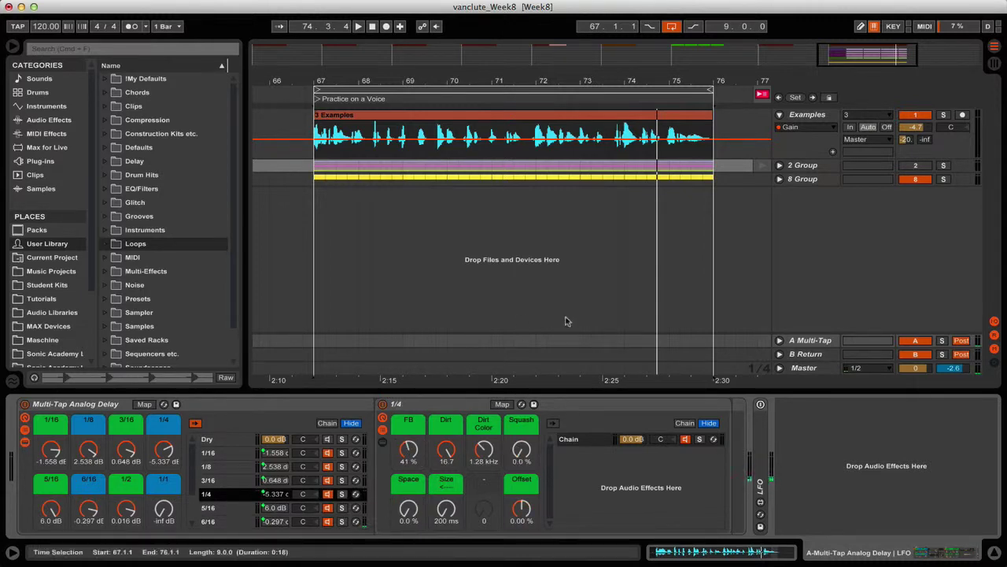
Reverse the voice clip on the Examples track and raise its transposition to 30 st while the loop plays.
key(space)
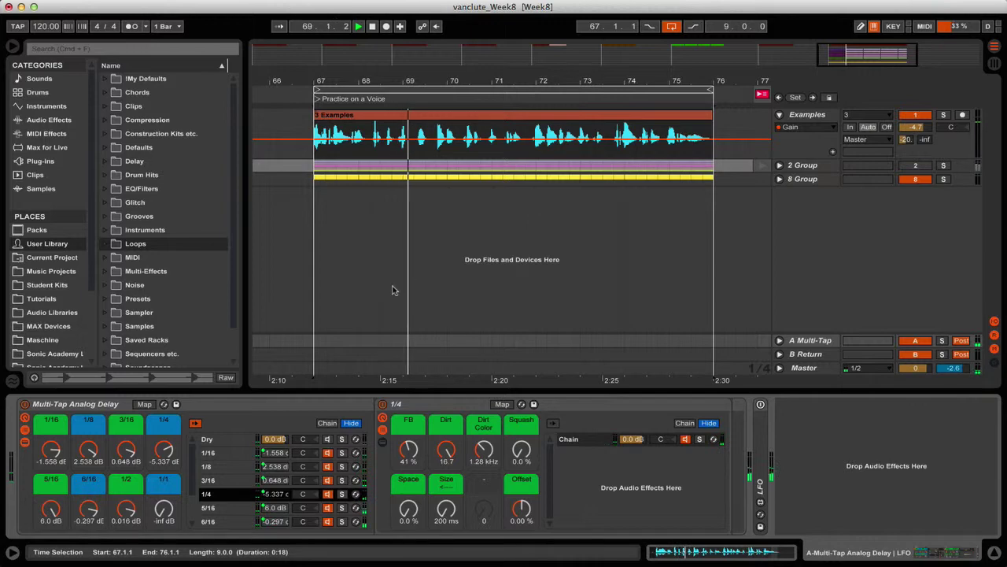
key(shift+Tab)
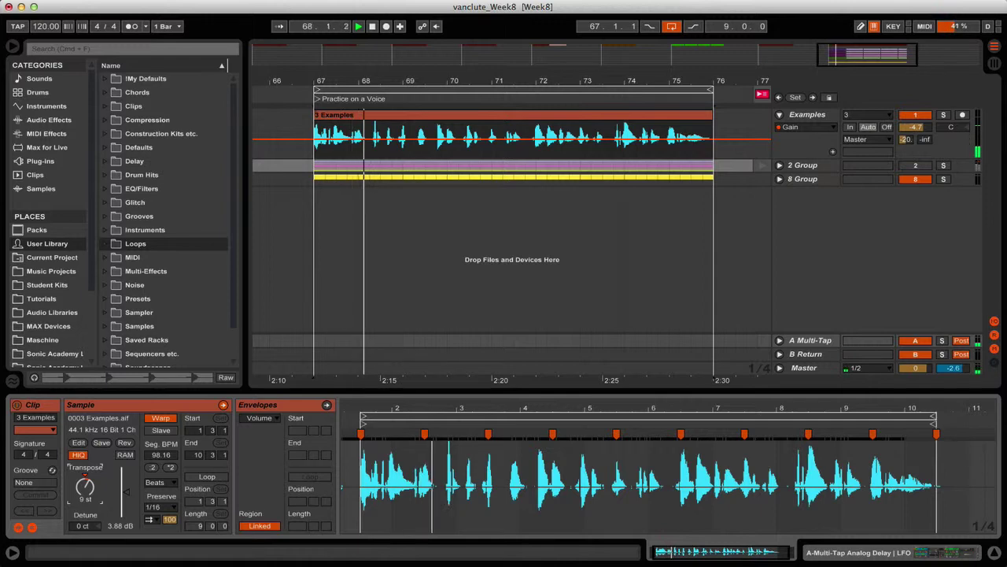
drag(109, 471, 109, 464)
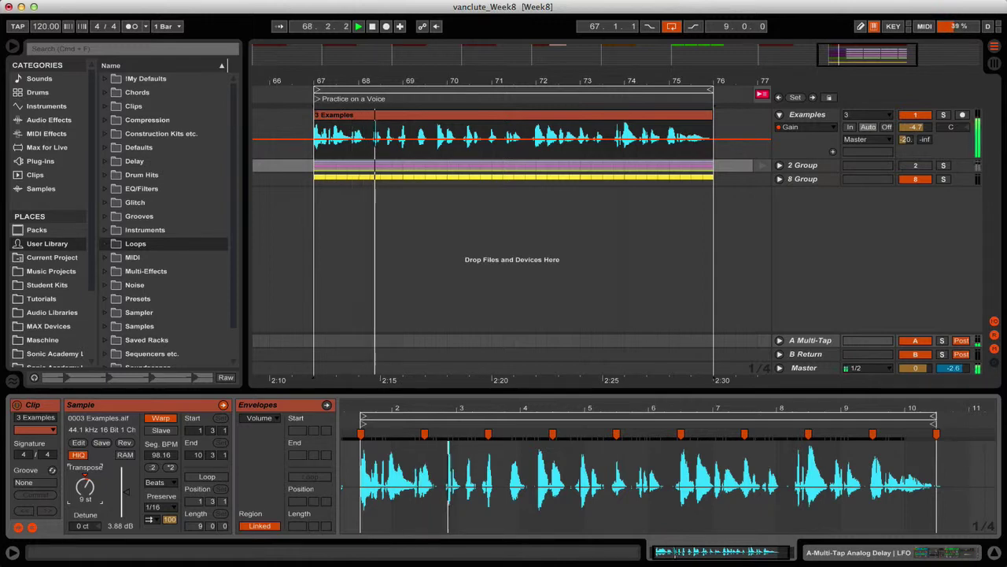
click(124, 443)
drag(85, 488, 85, 445)
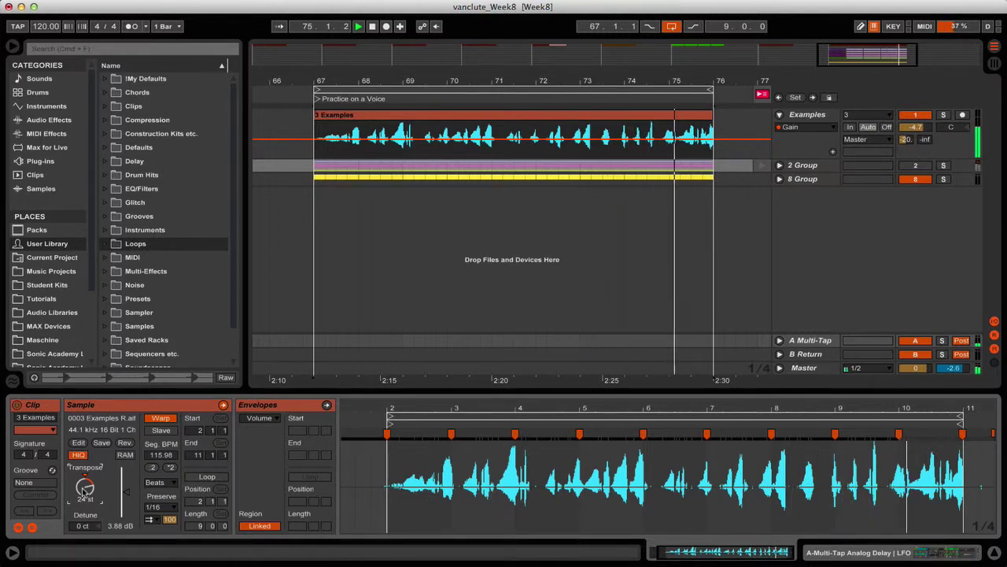
drag(85, 488, 85, 479)
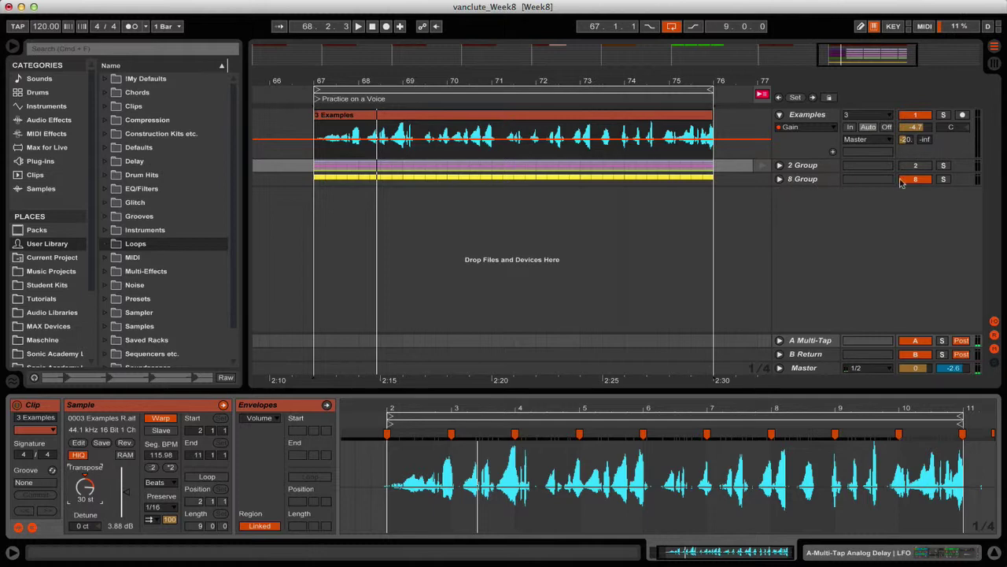
Unmute the 2 Group track and play the loop with the voice, showing the Examples track's effect devices.
click(914, 167)
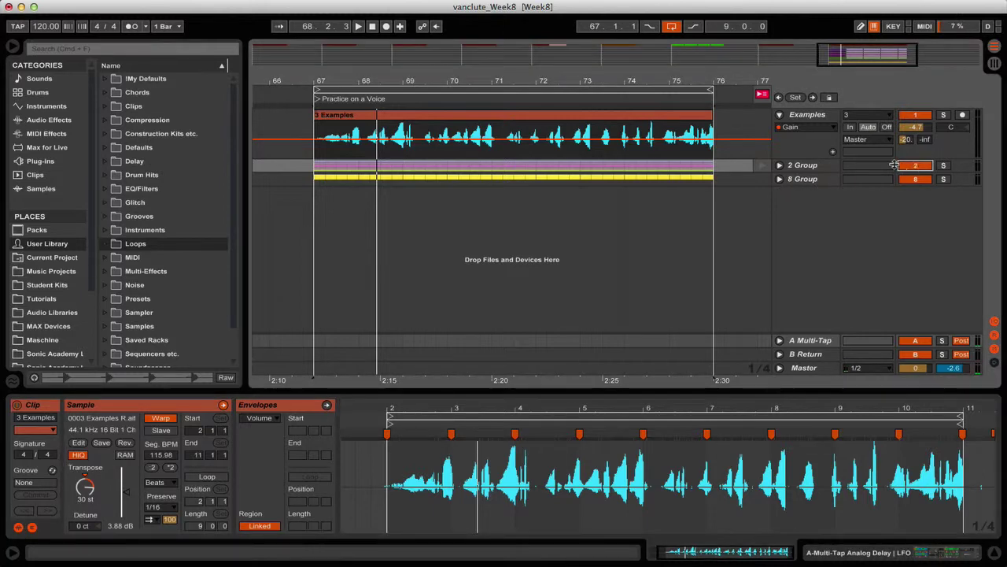
key(space)
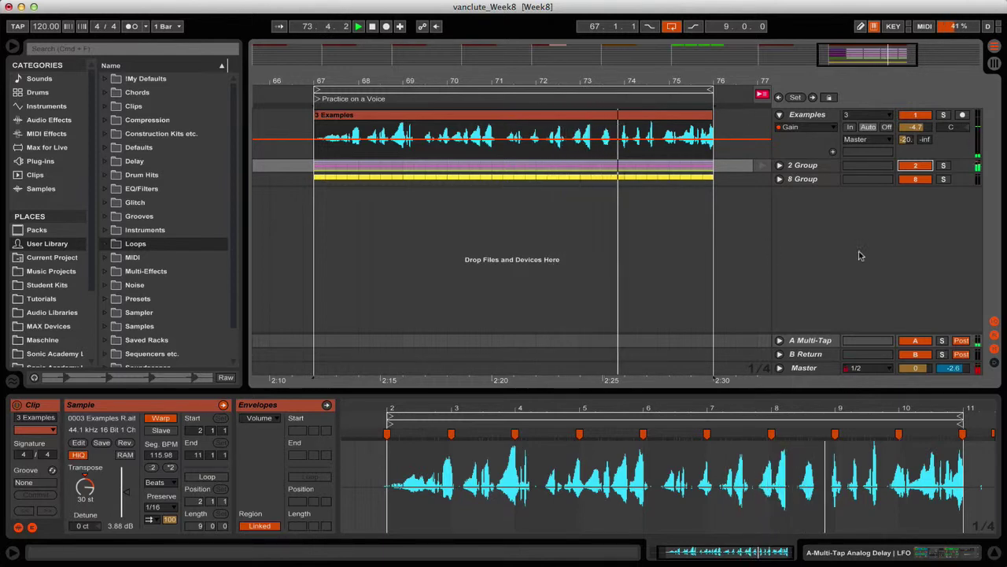
click(811, 115)
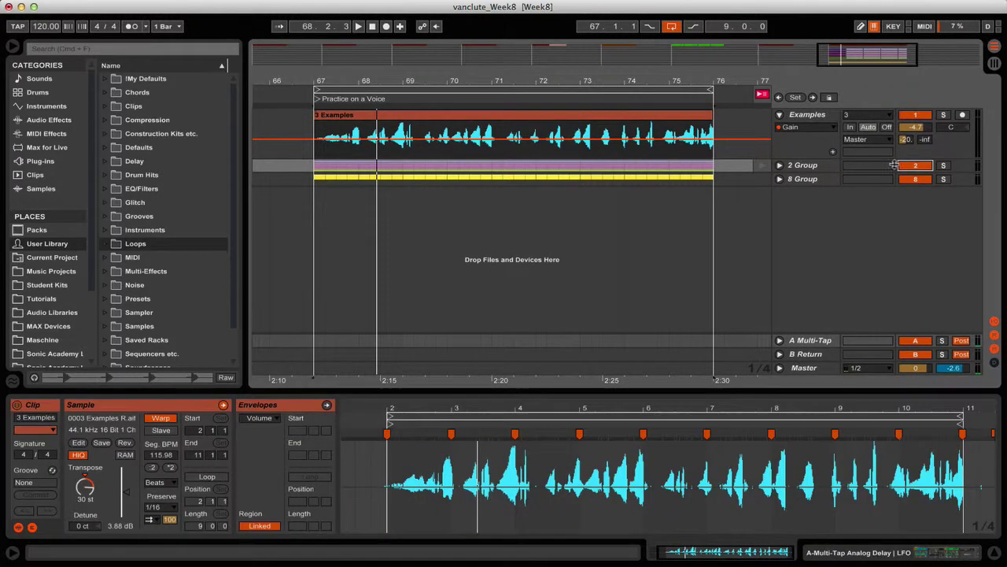
key(space)
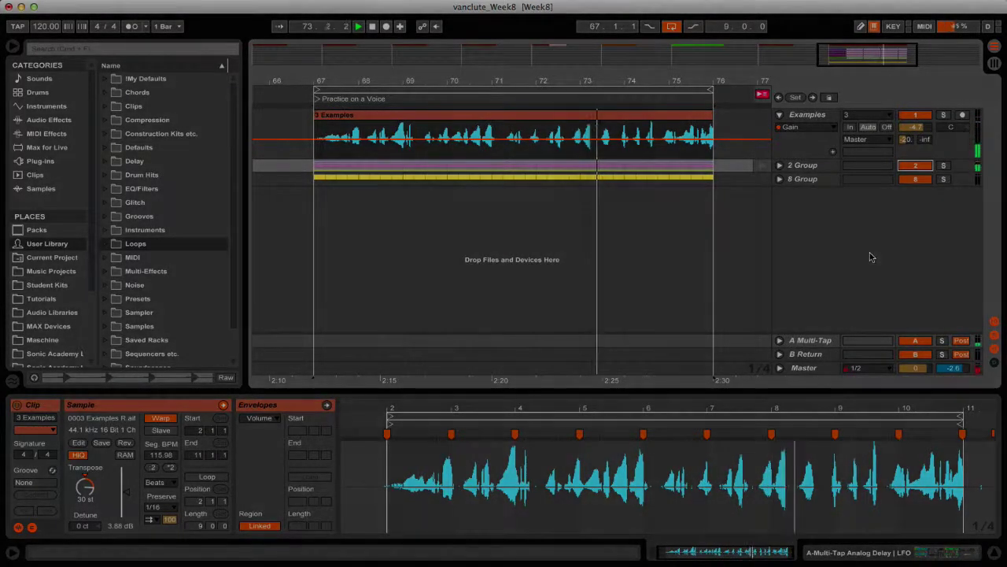
double_click(815, 115)
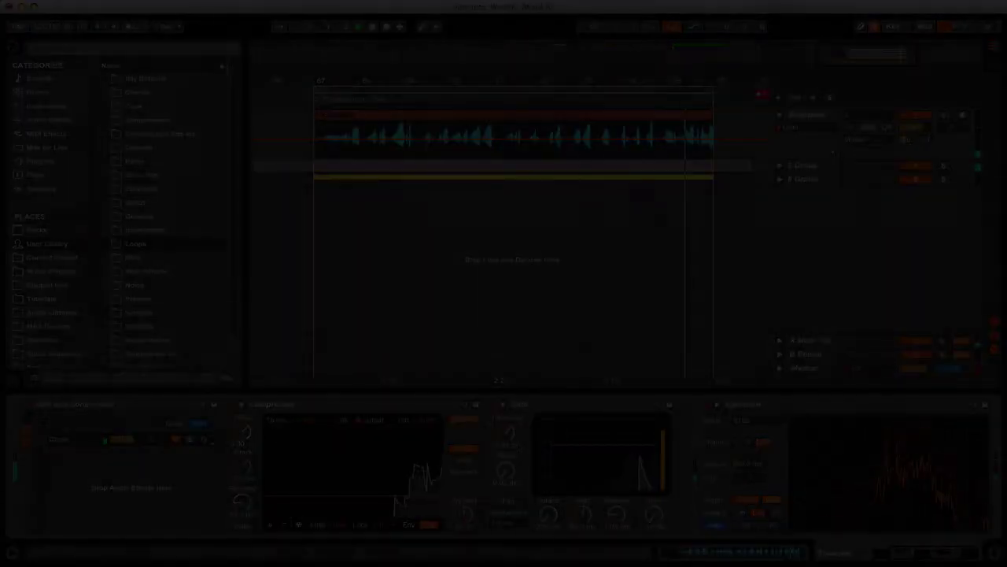